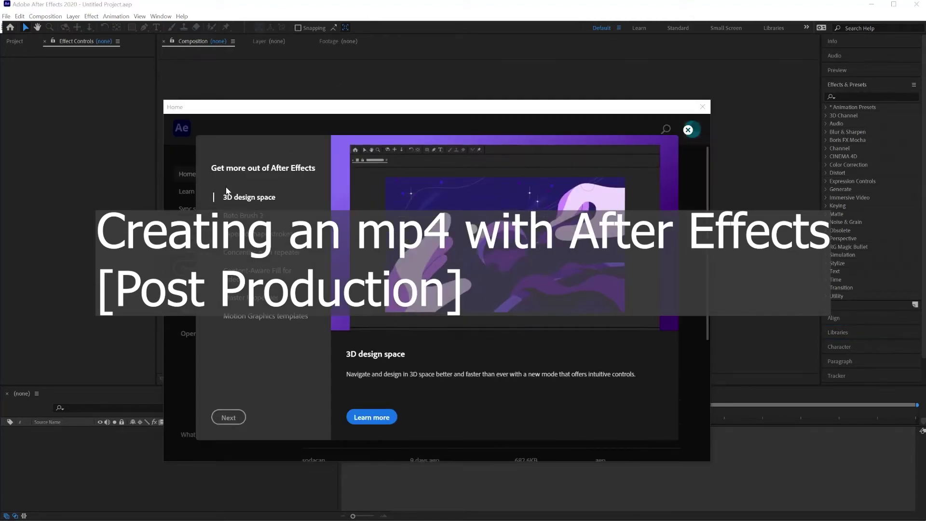
- Dismiss the Home screen and save the empty project as bounceanimation.aep in school-lessons-2021\3d
{"action": "left_click", "coordinate": [702, 106]}
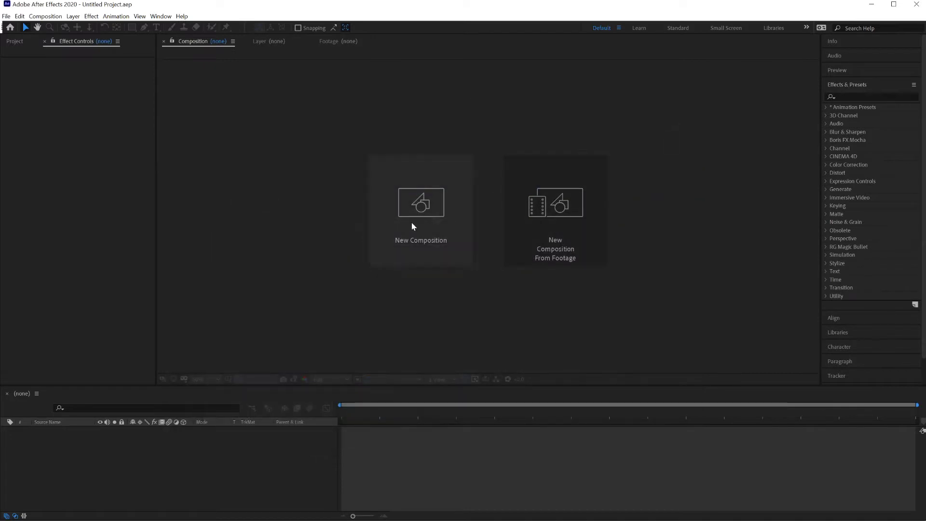
{"action": "left_click", "coordinate": [7, 16]}
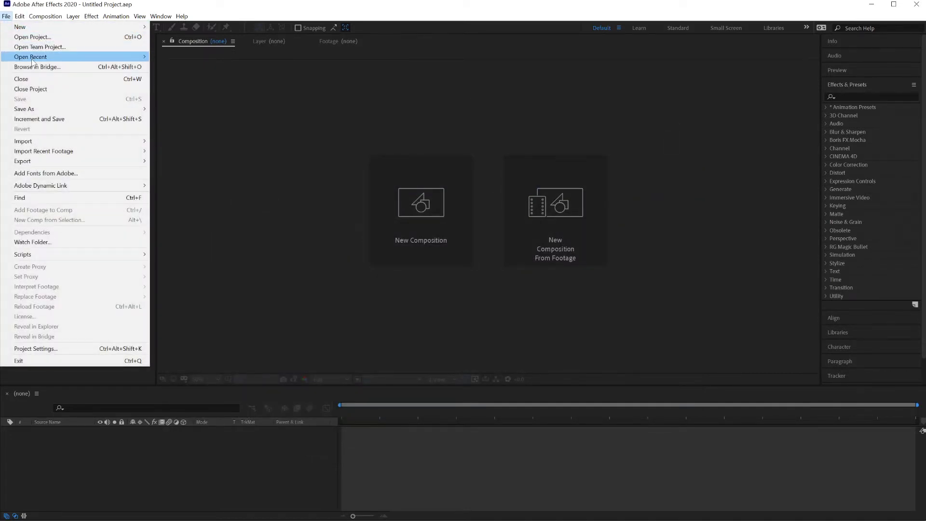
{"action": "mouse_move", "coordinate": [133, 109]}
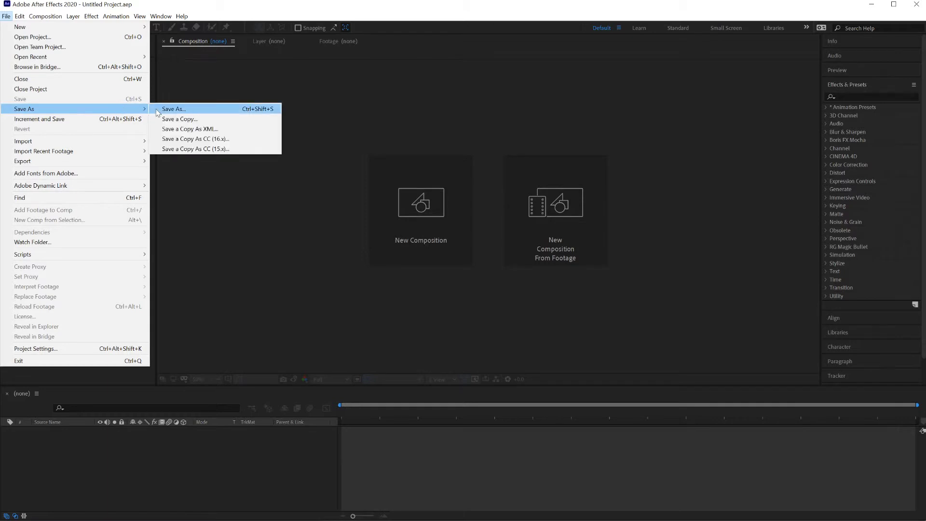
{"action": "left_click", "coordinate": [174, 110]}
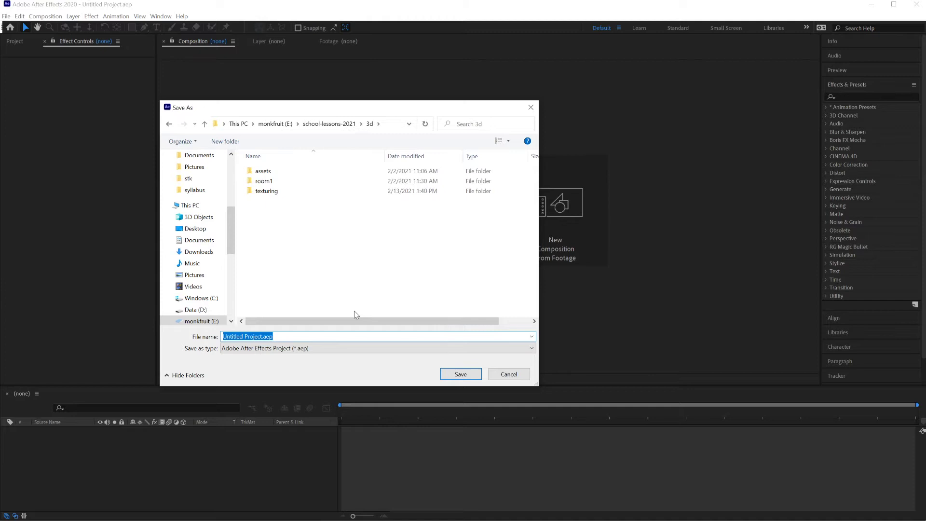
{"action": "type", "text": "bounceanimation"}
{"action": "left_click", "coordinate": [461, 374]}
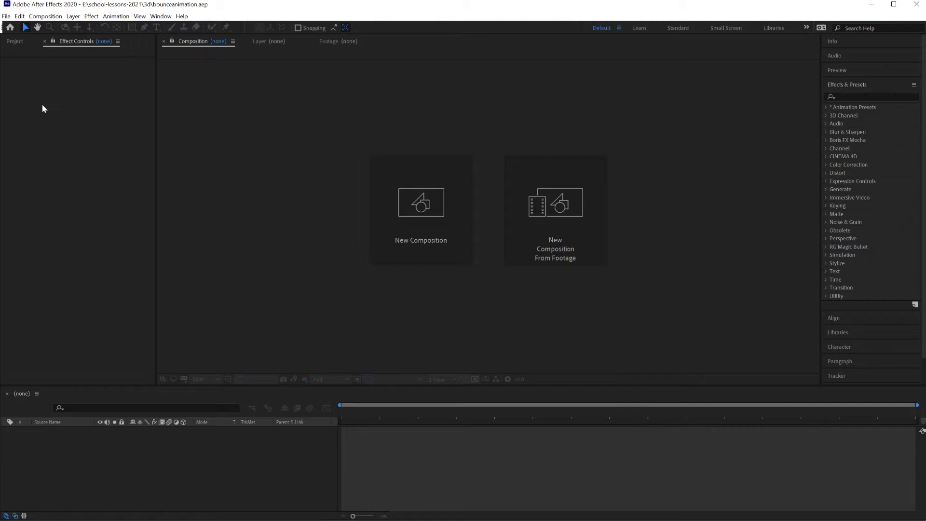
- Import bounce_1_0000.png as a PNG sequence, giving bounce_1_[0000-0150].png footage at 1280×720, 30 fps
{"action": "left_click", "coordinate": [7, 16]}
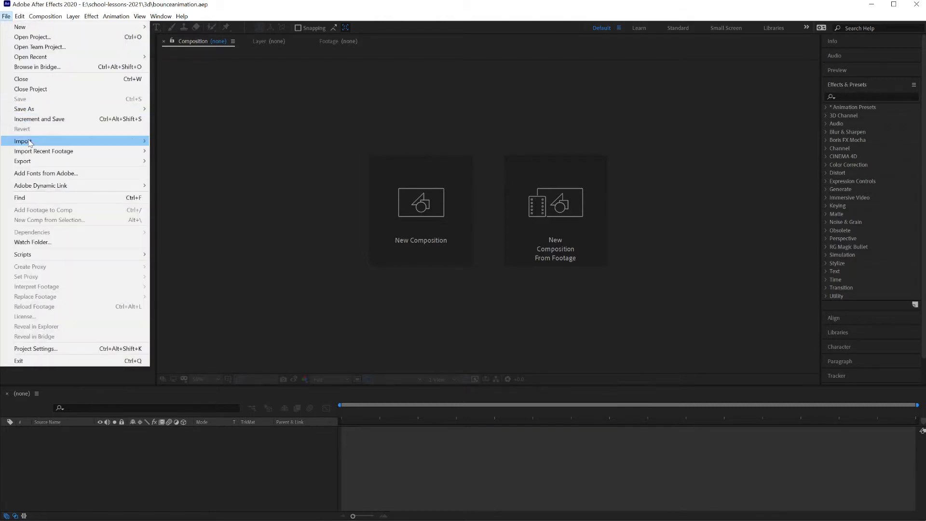
{"action": "mouse_move", "coordinate": [98, 141]}
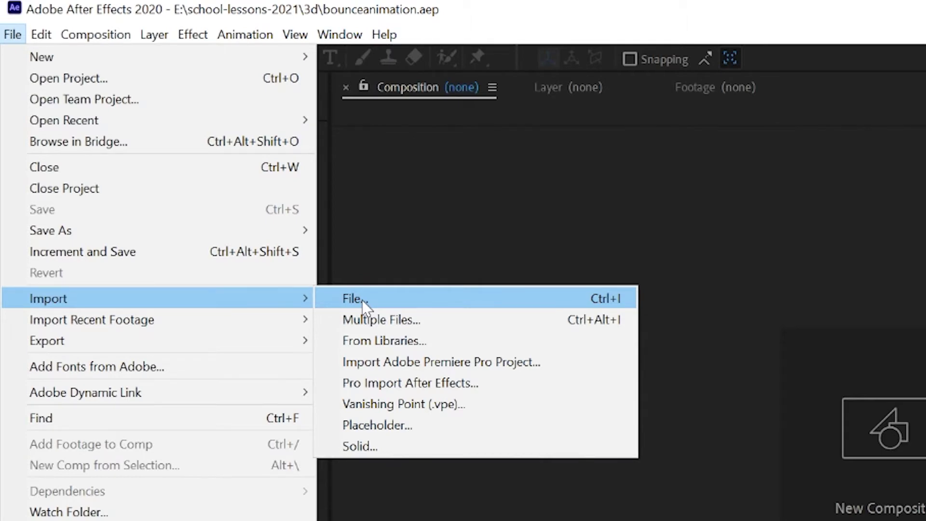
{"action": "left_click", "coordinate": [362, 300]}
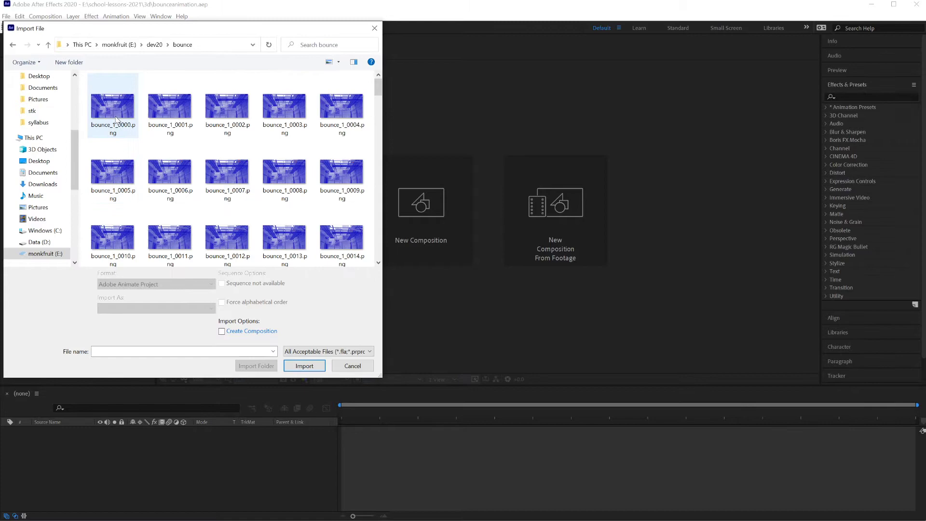
{"action": "left_click", "coordinate": [115, 119]}
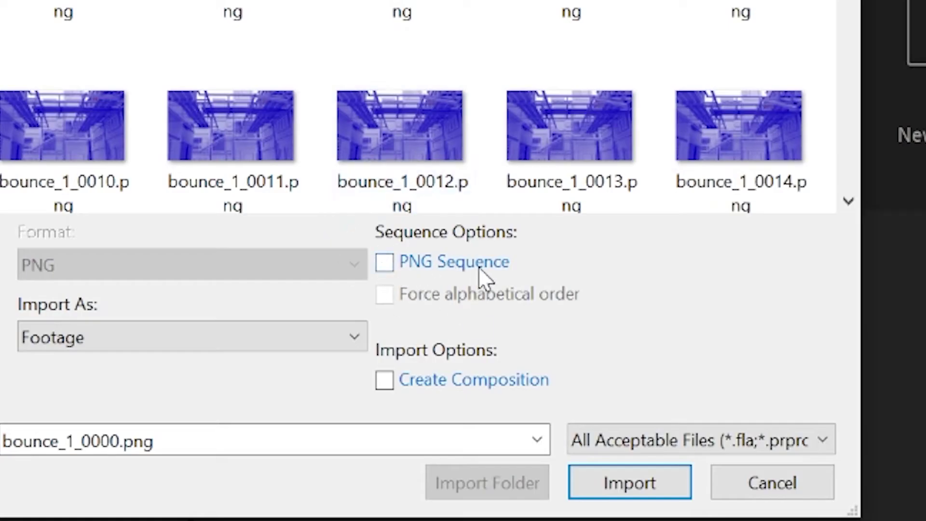
{"action": "left_click", "coordinate": [384, 267]}
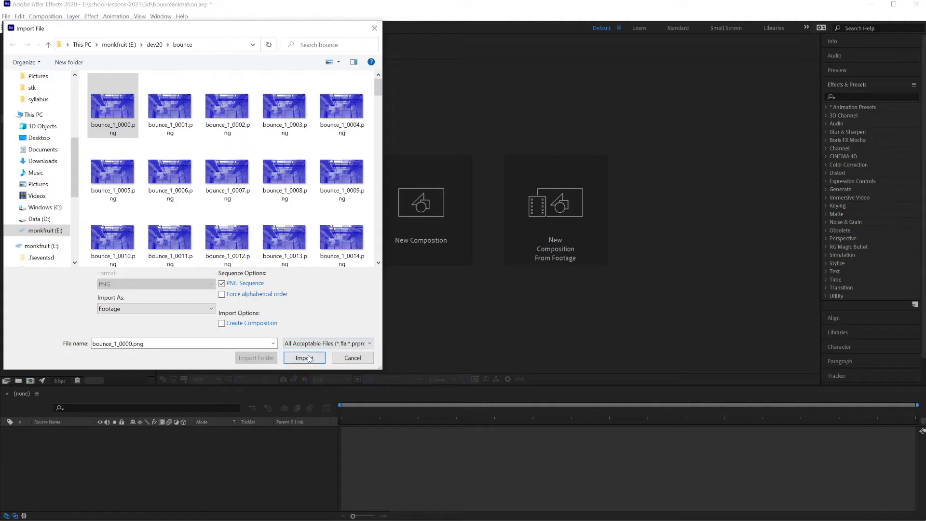
{"action": "left_click", "coordinate": [632, 483]}
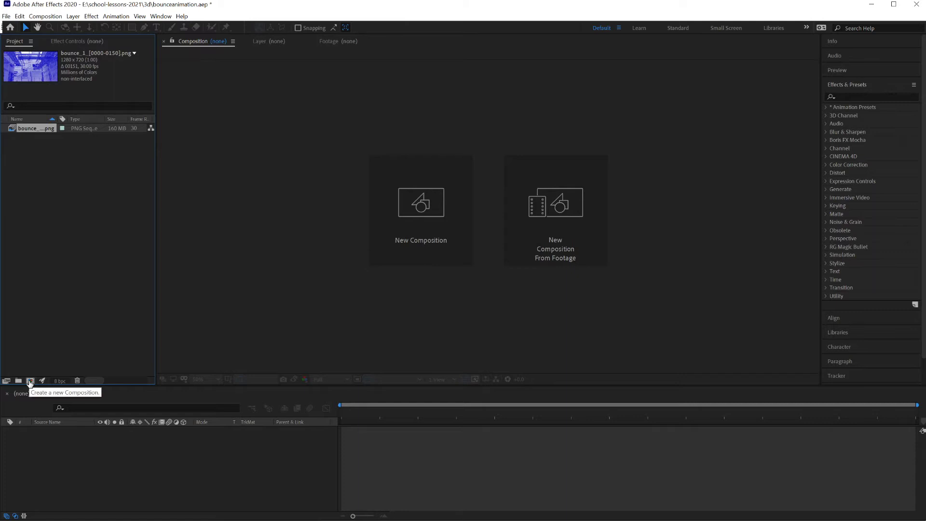
- Create the bounce_1 composition from the PNG sequence footage and view it at 100%
{"action": "left_click_drag", "start_coordinate": [28, 65], "coordinate": [28, 378]}
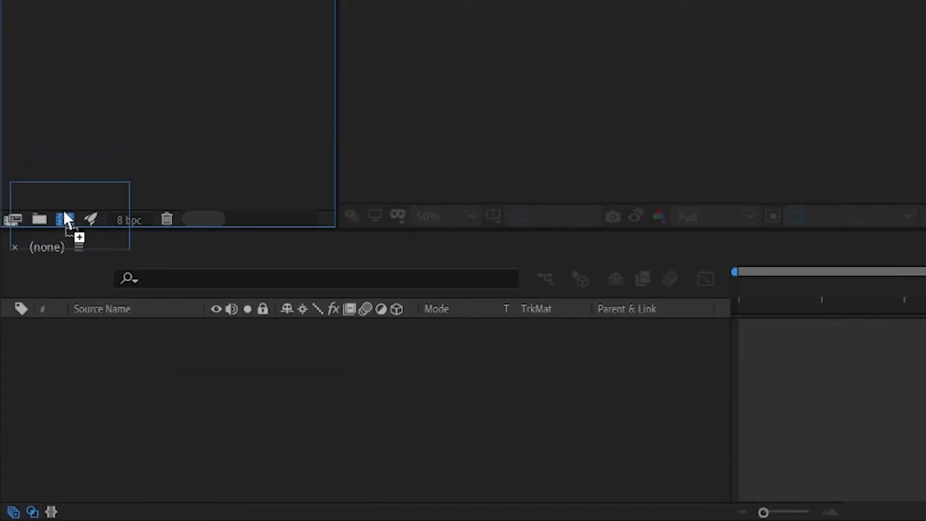
{"action": "left_click_drag", "start_coordinate": [64, 213], "coordinate": [64, 215]}
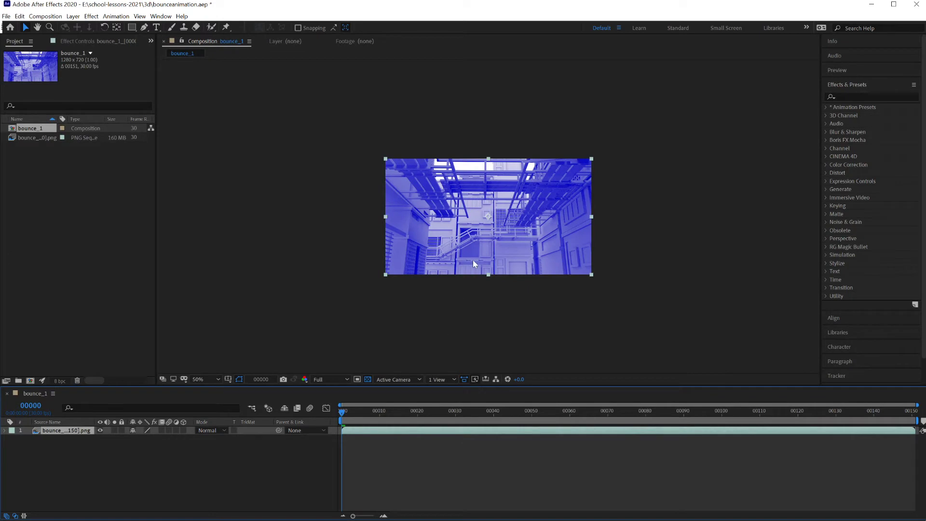
{"action": "key", "text": "slash"}
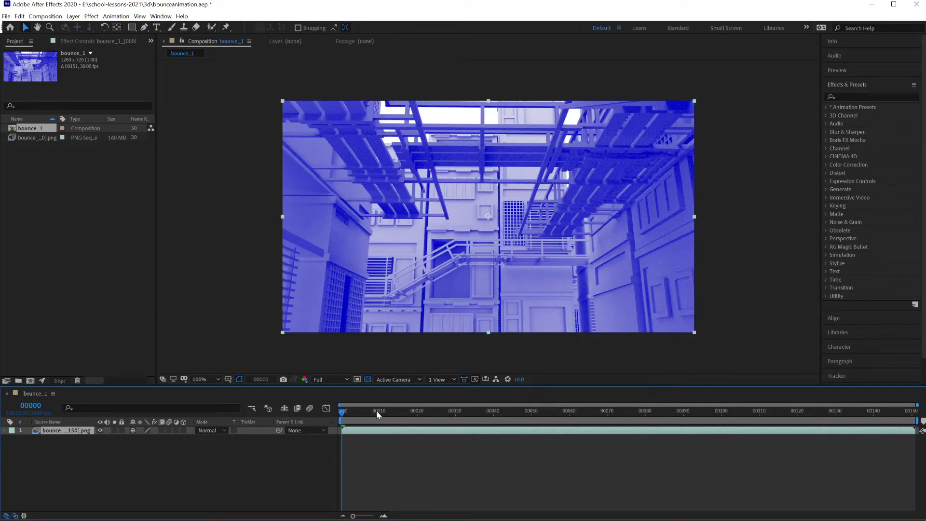
- Preview the bouncing ball animation and stop playback back at frame 00000
{"action": "left_click", "coordinate": [370, 345]}
{"action": "key", "text": "space"}
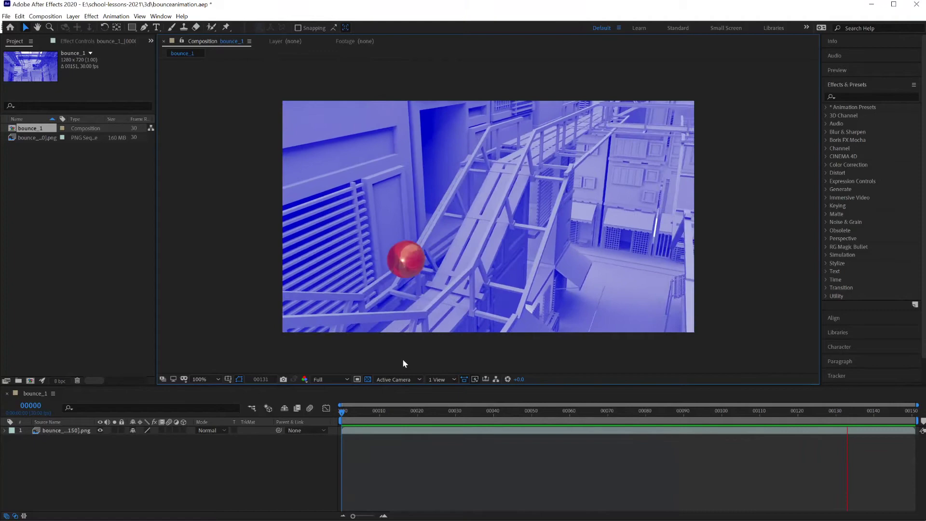
{"action": "key", "text": "space"}
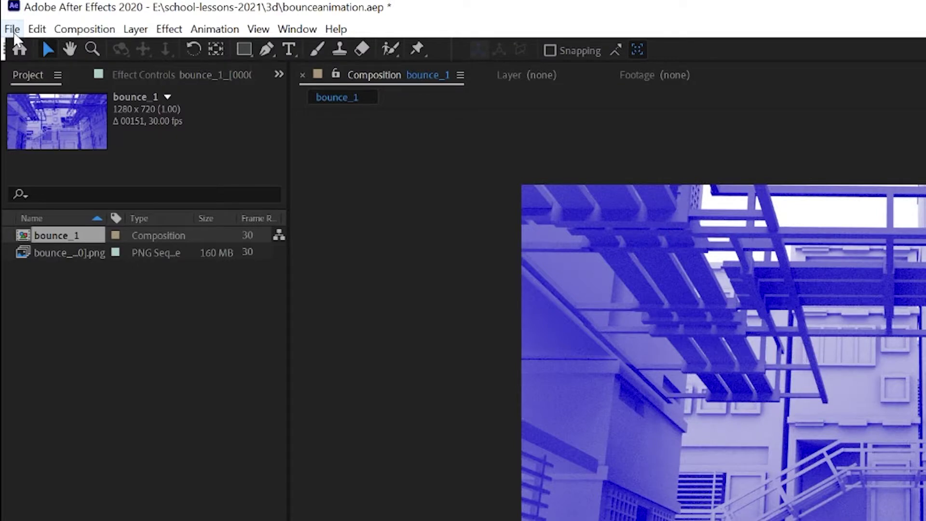
{"action": "left_click", "coordinate": [6, 16]}
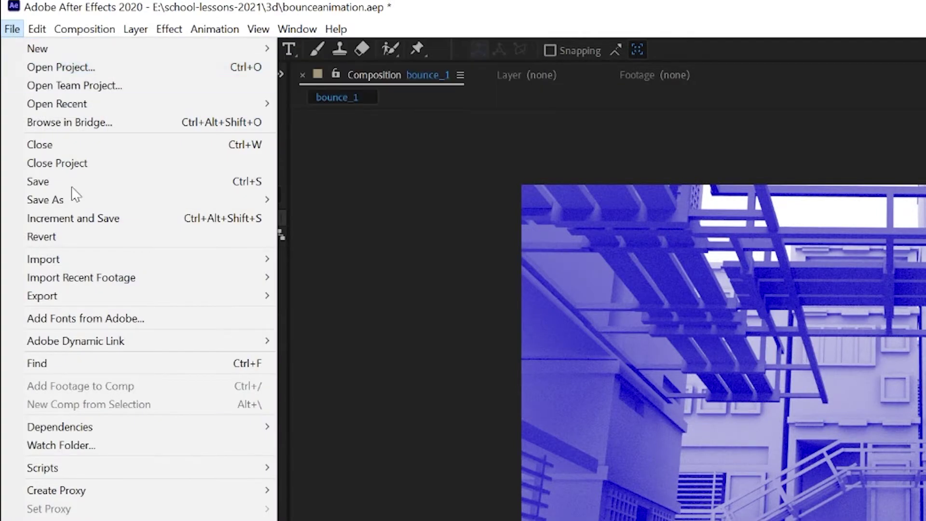
- Queue bounce_1 in Media Encoder as H.264 to E:\dev20\bounce_1.mp4 and start encoding
{"action": "mouse_move", "coordinate": [93, 292]}
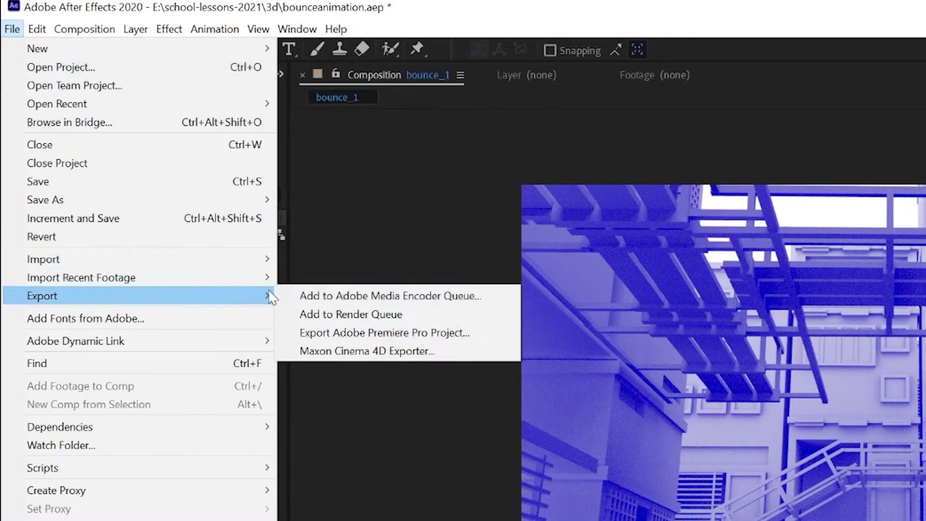
{"action": "left_click", "coordinate": [404, 300]}
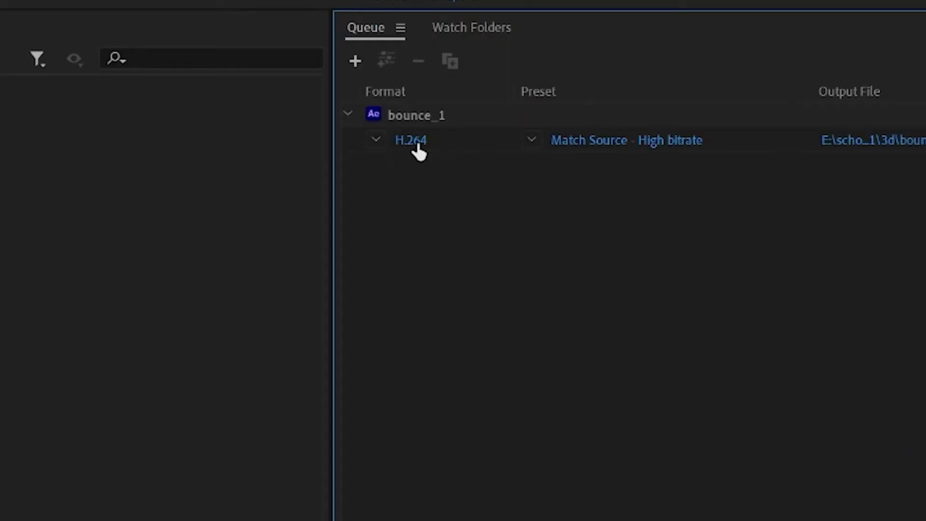
{"action": "left_click", "coordinate": [377, 141]}
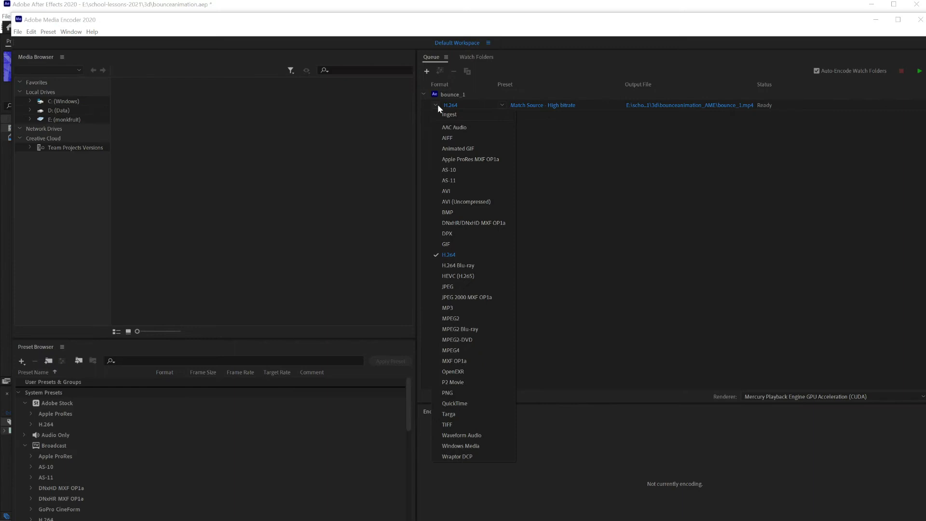
{"action": "left_click", "coordinate": [571, 147]}
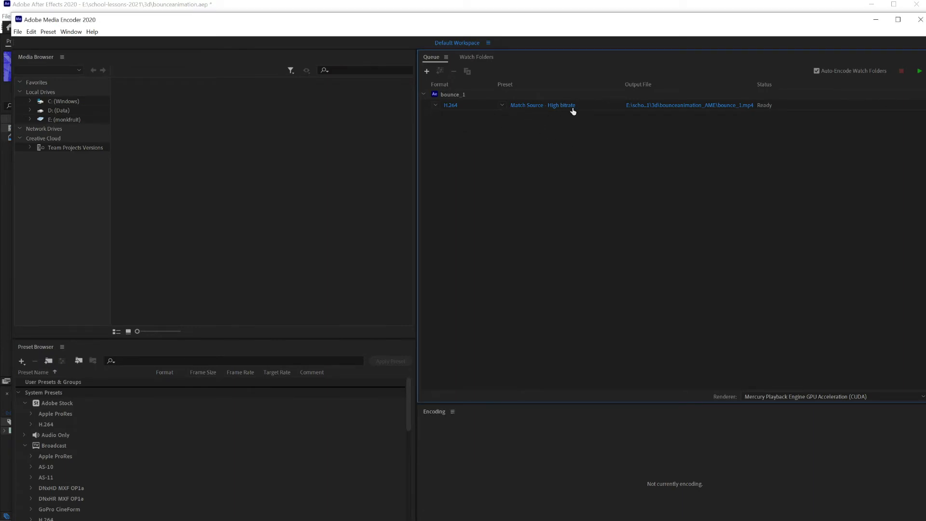
{"action": "left_click", "coordinate": [649, 106]}
{"action": "left_click", "coordinate": [425, 351]}
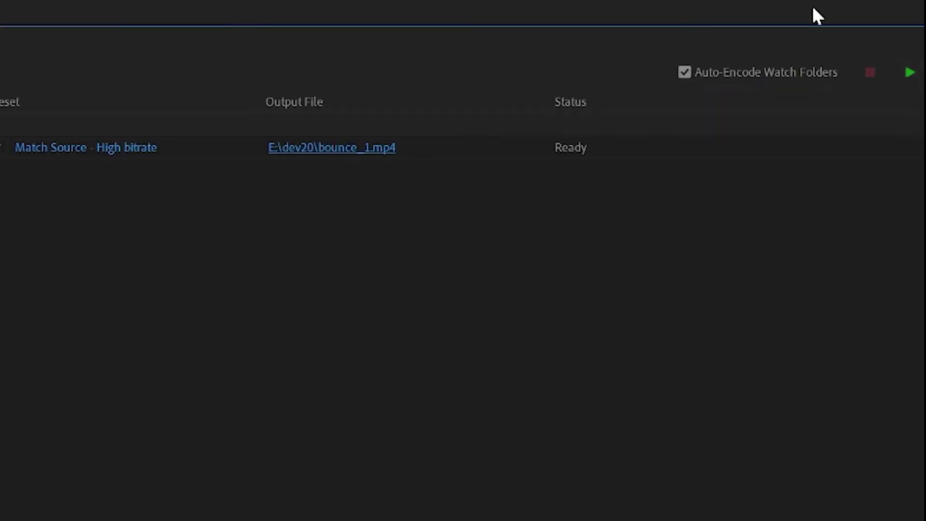
{"action": "left_click", "coordinate": [891, 68]}
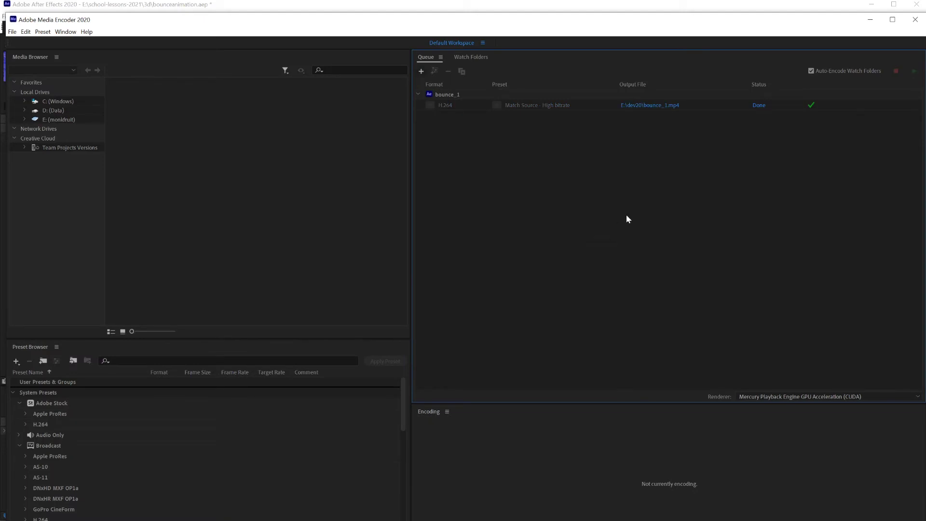
- Play the exported bounce_1.mp4 from E:\dev20, then close Media Encoder
{"action": "left_click", "coordinate": [639, 109]}
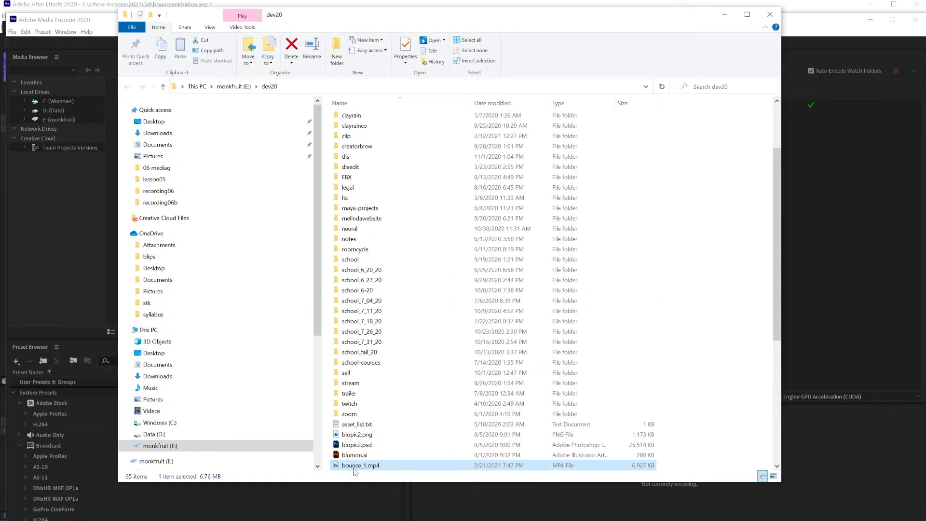
{"action": "double_click", "coordinate": [354, 467]}
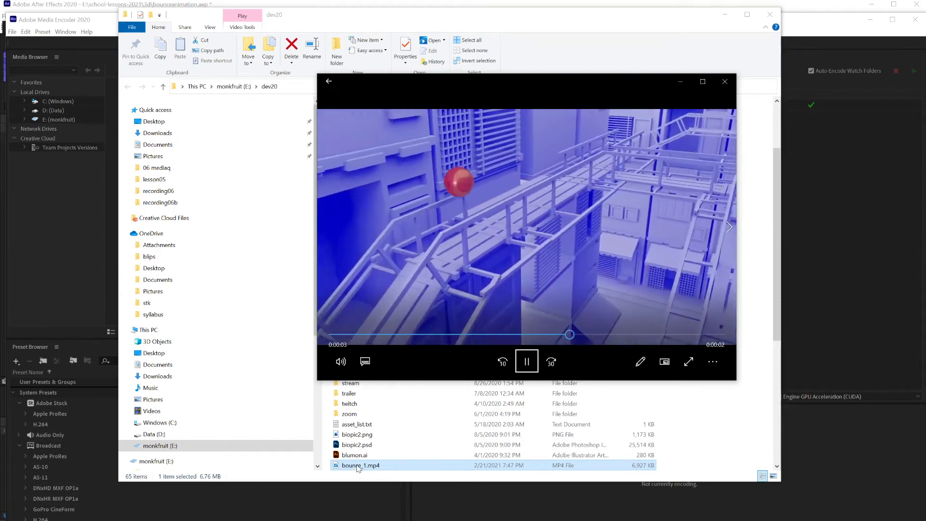
{"action": "left_click", "coordinate": [816, 205]}
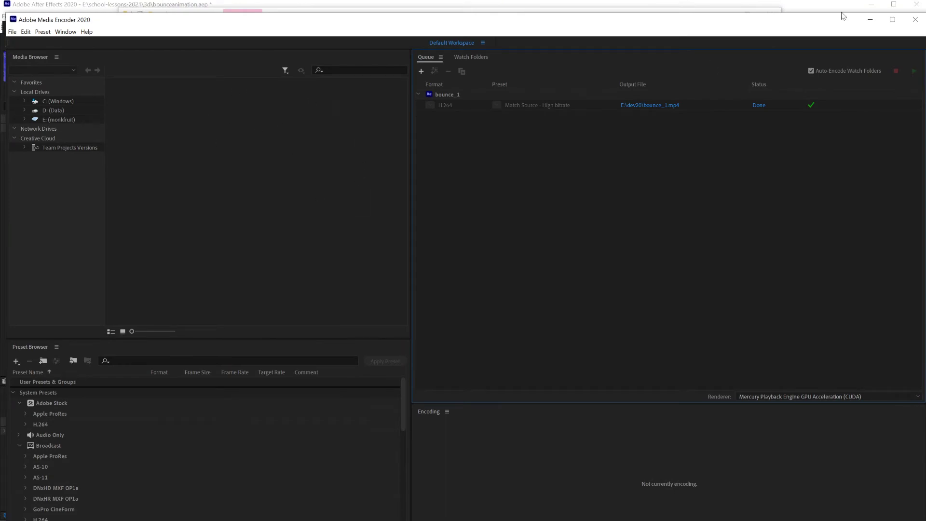
{"action": "left_click", "coordinate": [915, 20]}
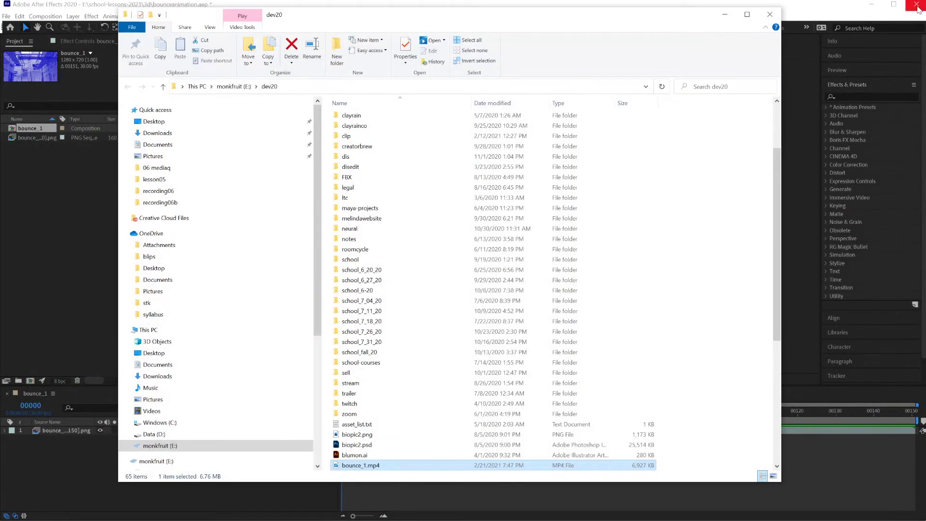
- Quit After Effects without saving and create Premiere project tempanimation in the school-lessons-2021\3d folder
{"action": "left_click", "coordinate": [917, 6]}
{"action": "left_click", "coordinate": [479, 275]}
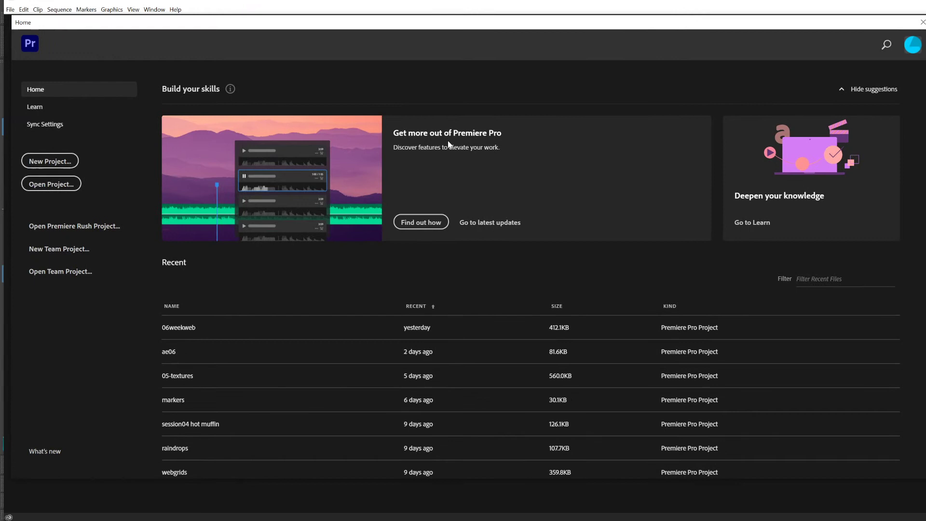
{"action": "left_click", "coordinate": [48, 161]}
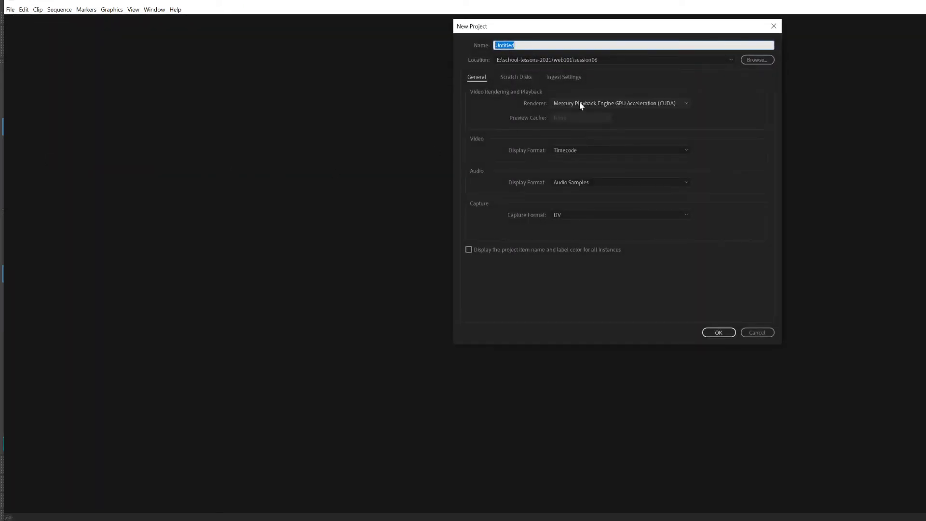
{"action": "type", "text": "tempanimation"}
{"action": "left_click", "coordinate": [555, 60]}
{"action": "left_click", "coordinate": [557, 72]}
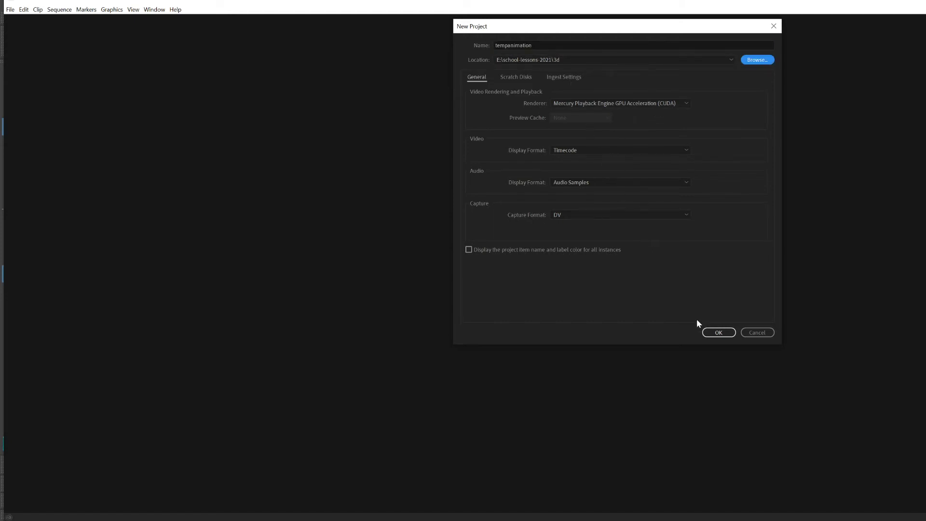
{"action": "left_click", "coordinate": [716, 332]}
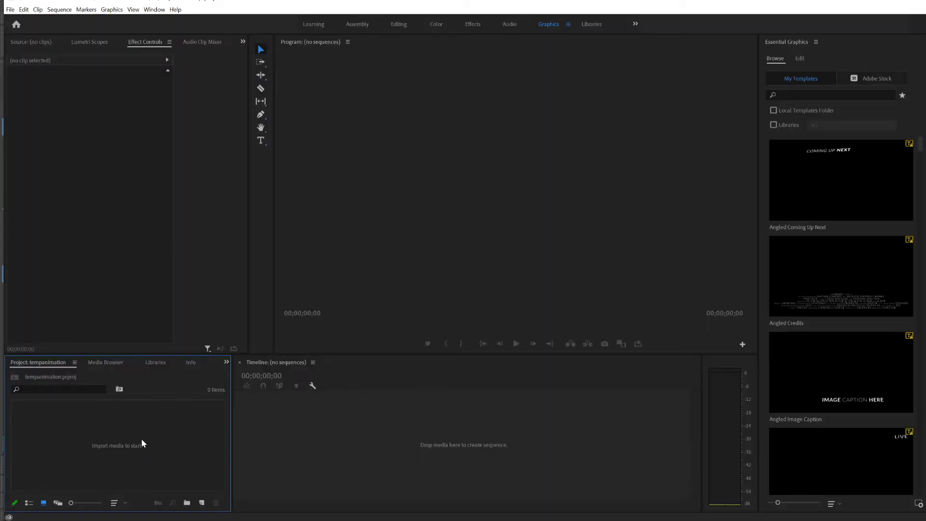
- Import bounce_1_0000.png with Image Sequence ticked as one 5:01 clip
{"action": "right_click", "coordinate": [126, 425]}
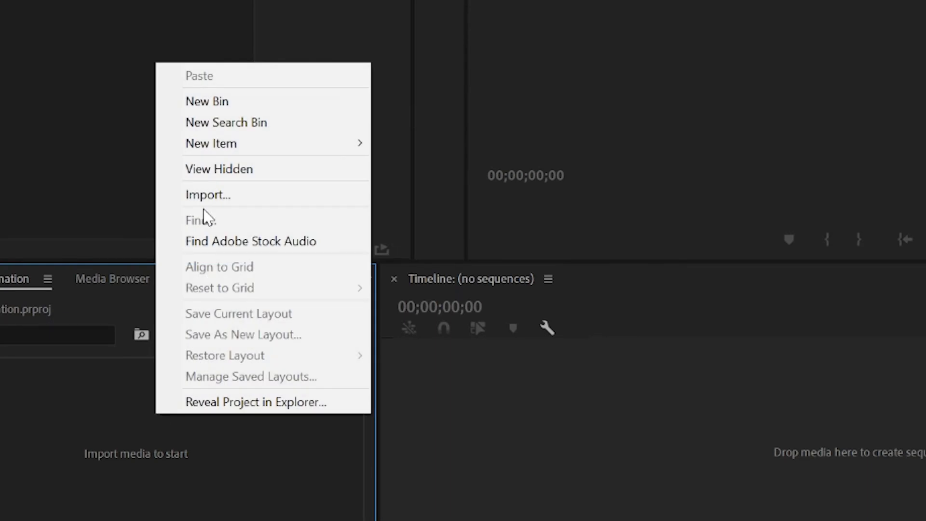
{"action": "left_click", "coordinate": [207, 198]}
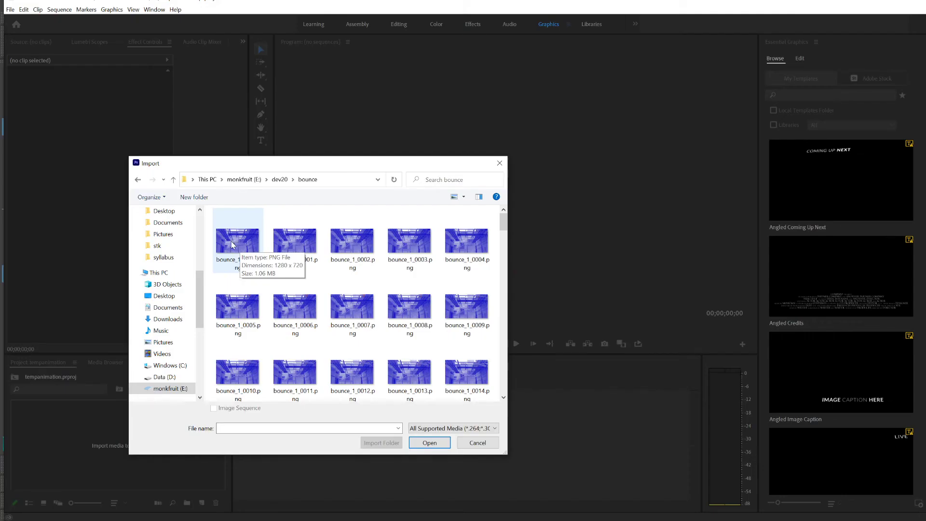
{"action": "left_click", "coordinate": [232, 245]}
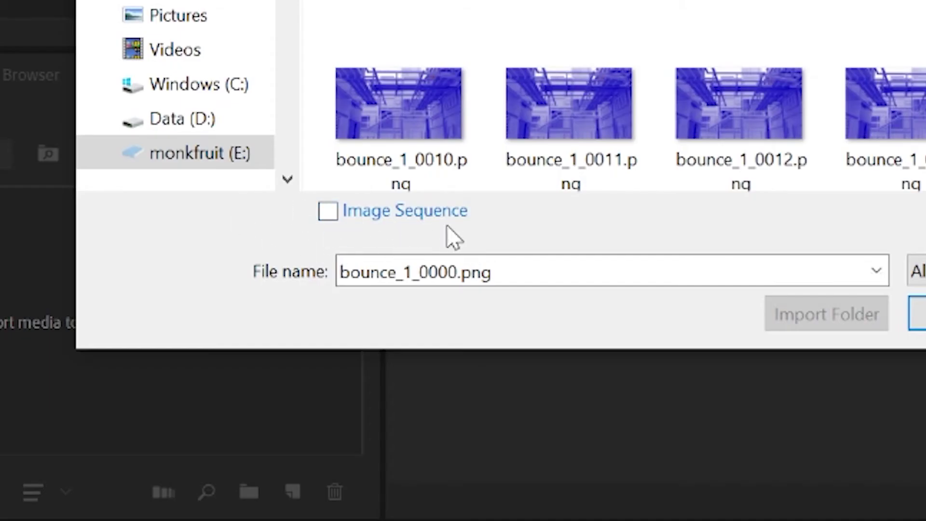
{"action": "left_click", "coordinate": [329, 214]}
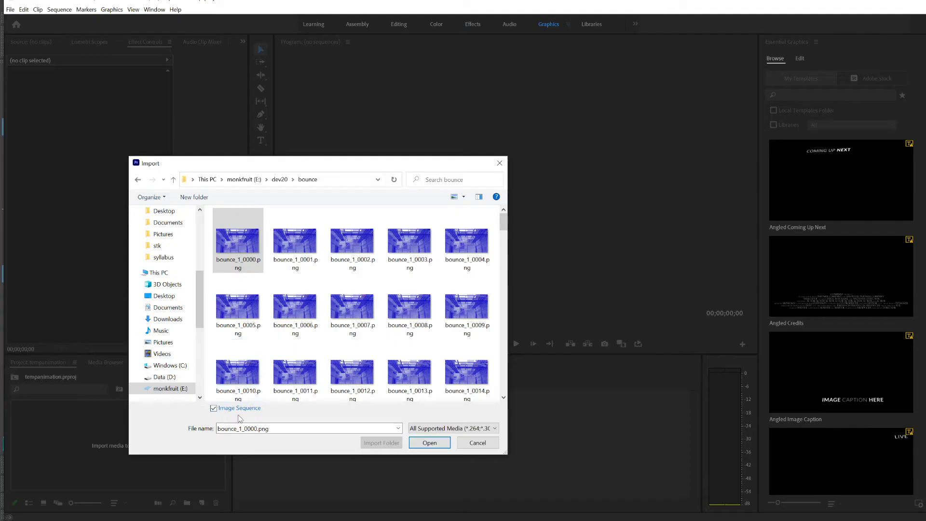
{"action": "left_click", "coordinate": [426, 446]}
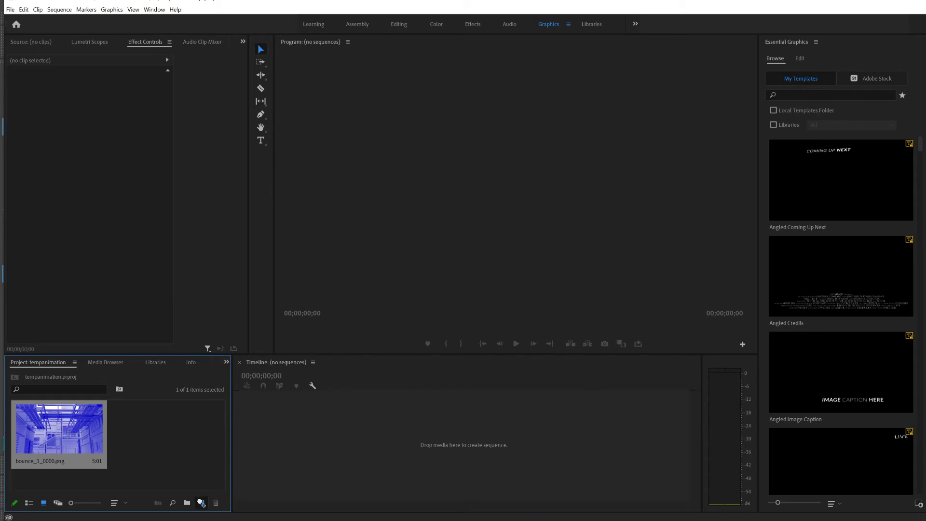
- Create the bounce_1_0000 sequence from the image-sequence clip on track V1
{"action": "left_click_drag", "start_coordinate": [232, 454], "coordinate": [162, 442]}
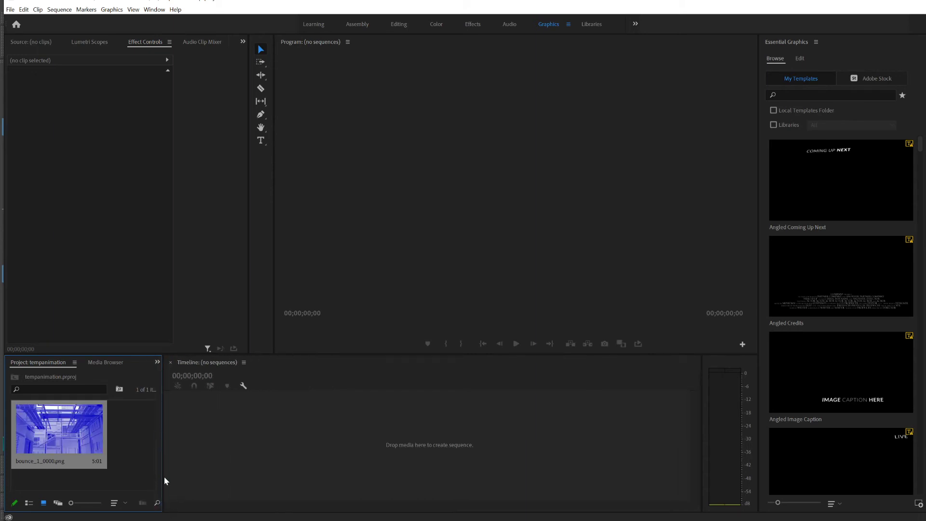
{"action": "left_click_drag", "start_coordinate": [164, 478], "coordinate": [240, 480]}
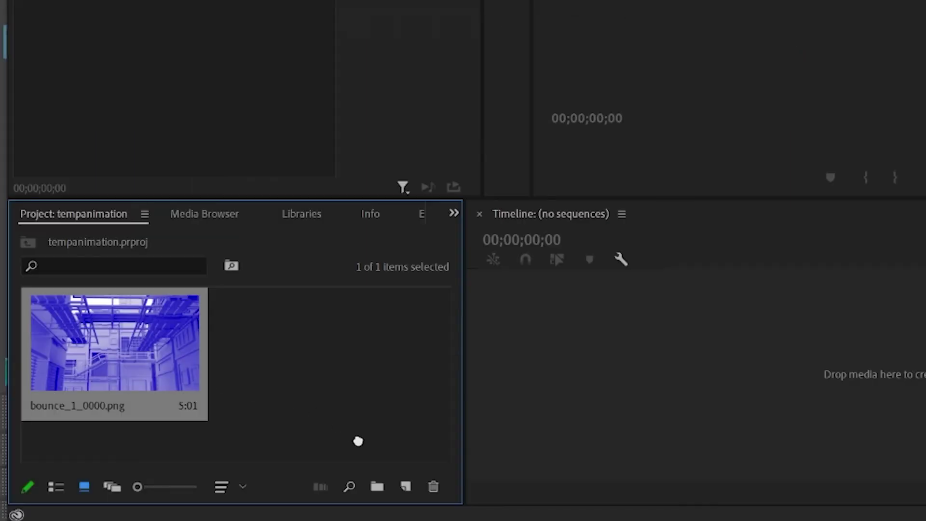
{"action": "left_click_drag", "start_coordinate": [358, 441], "coordinate": [404, 486]}
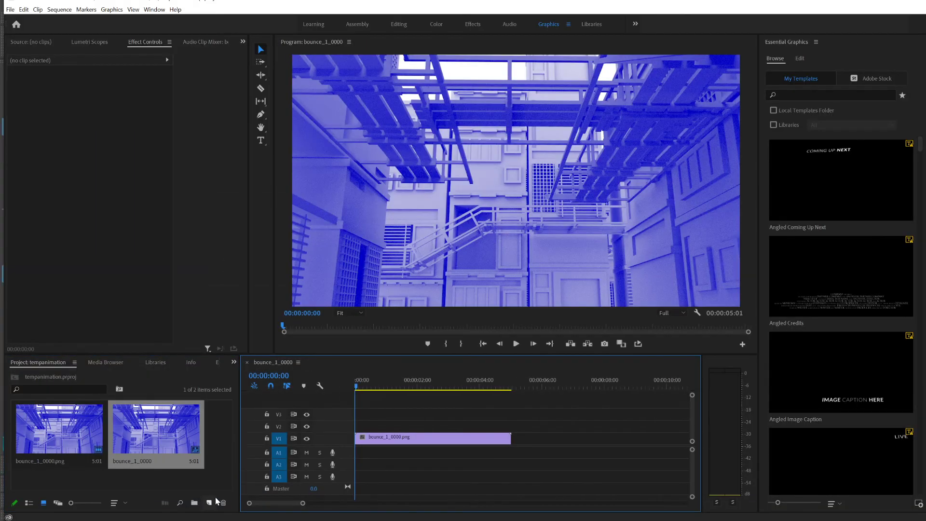
{"action": "mouse_move", "coordinate": [360, 386]}
{"action": "left_mouse_down"}
{"action": "mouse_move", "coordinate": [496, 398]}
{"action": "mouse_move", "coordinate": [356, 390]}
{"action": "left_mouse_up"}
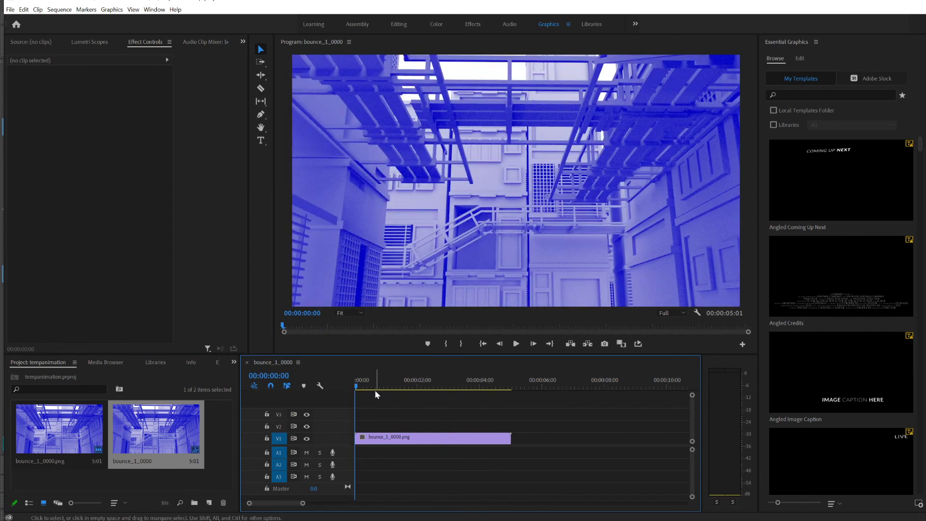
- Play the bounce_1_0000 sequence through and stop it to check the bounce
{"action": "key", "text": "space"}
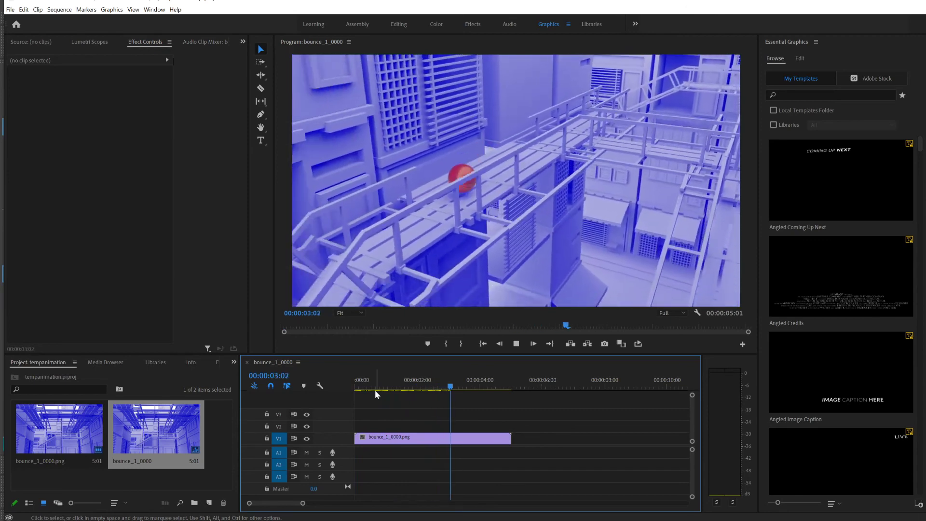
{"action": "key", "text": "space"}
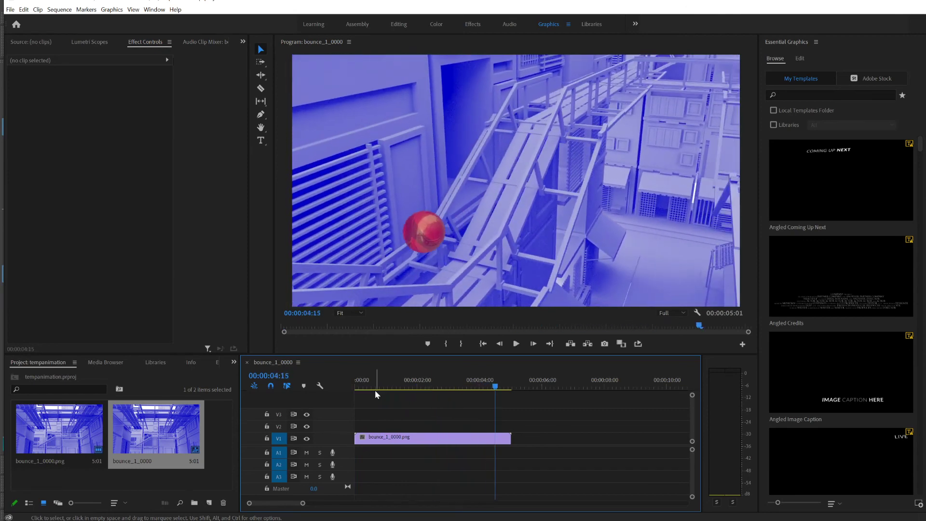
{"action": "left_click", "coordinate": [11, 9]}
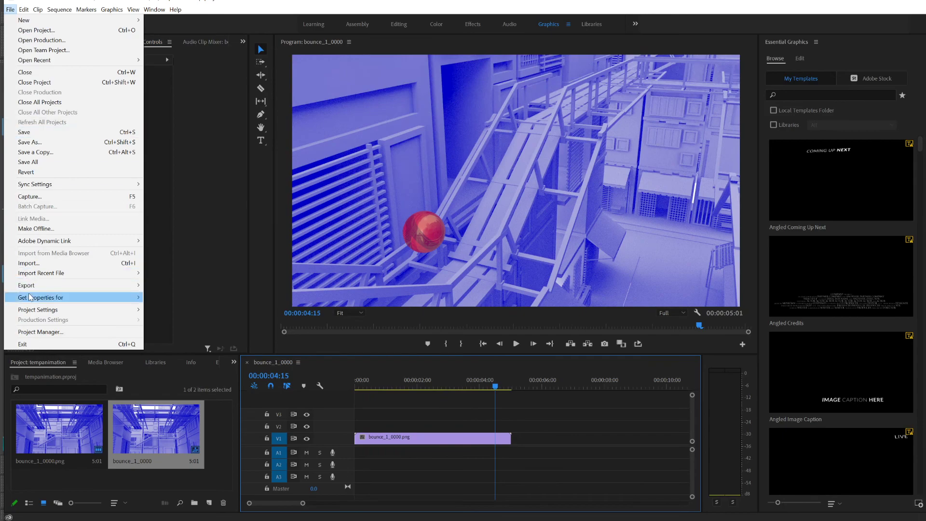
- Export bounce_1_0000 as H.264 to E:\dev20\bounce_1_0000.mp4
{"action": "mouse_move", "coordinate": [96, 285]}
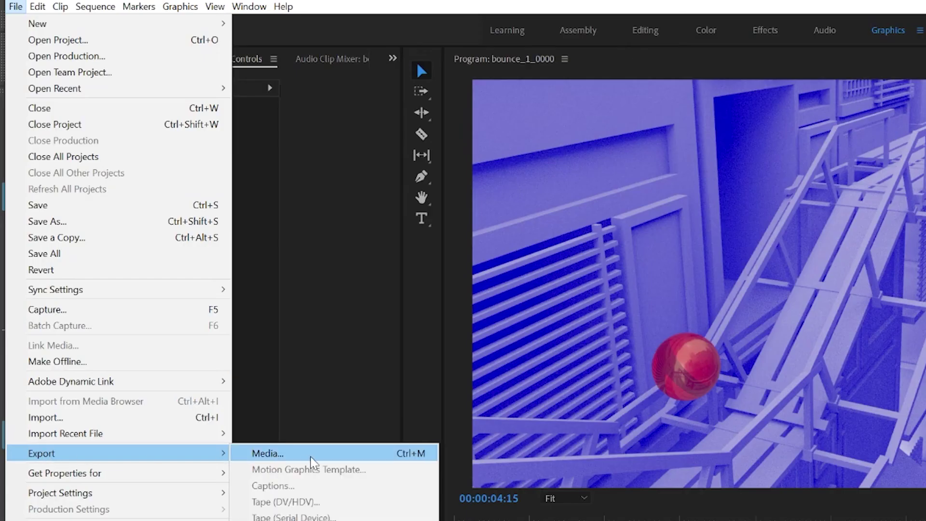
{"action": "left_click", "coordinate": [311, 456]}
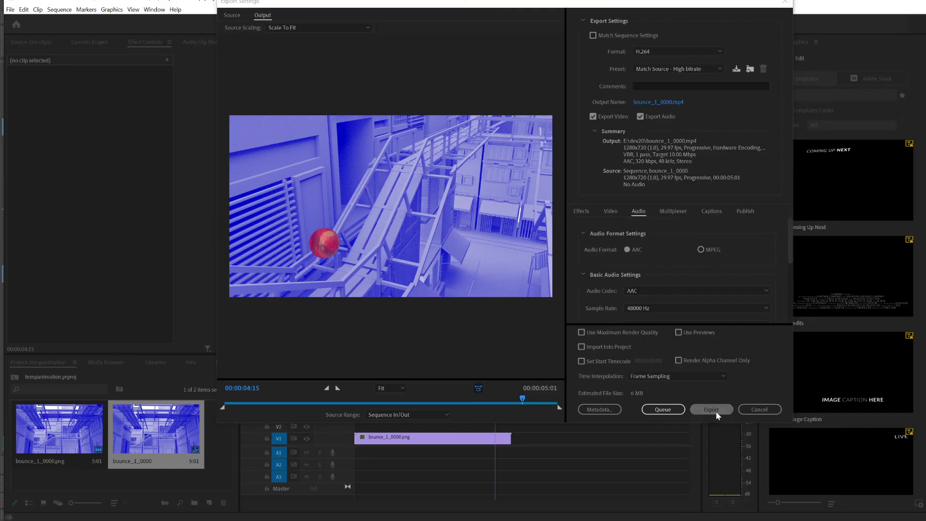
{"action": "left_click", "coordinate": [522, 319]}
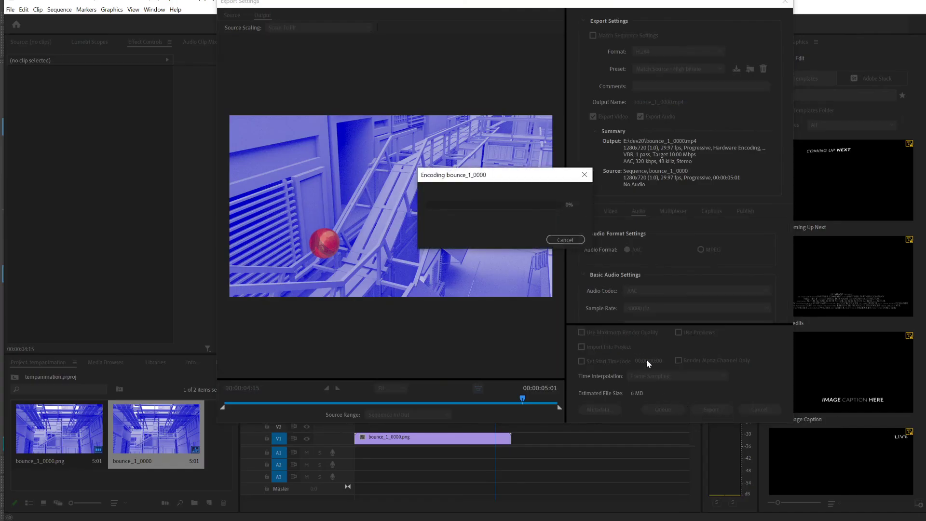